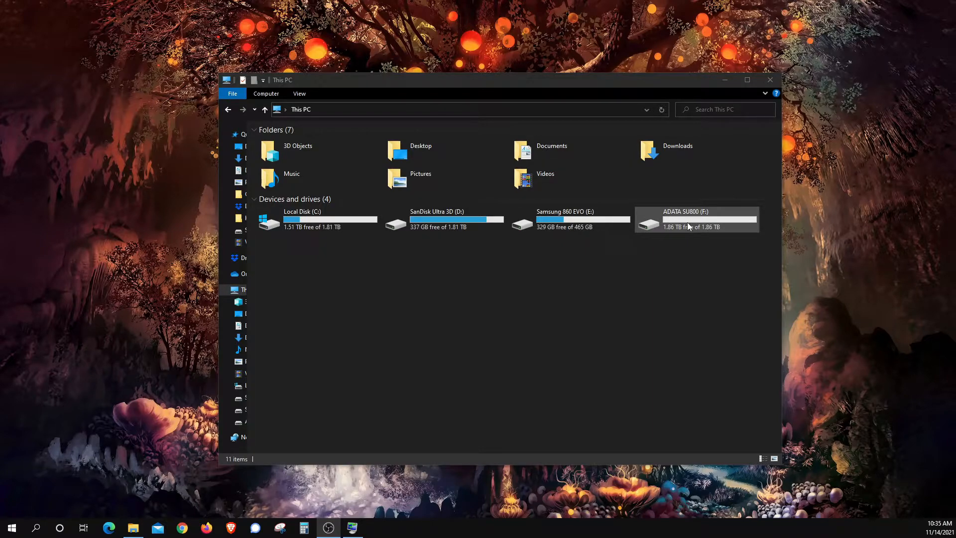
Step: Launch Disk Management from the Start context menu and show actions for the ADATA SU800 (F:) partition
click(769, 80)
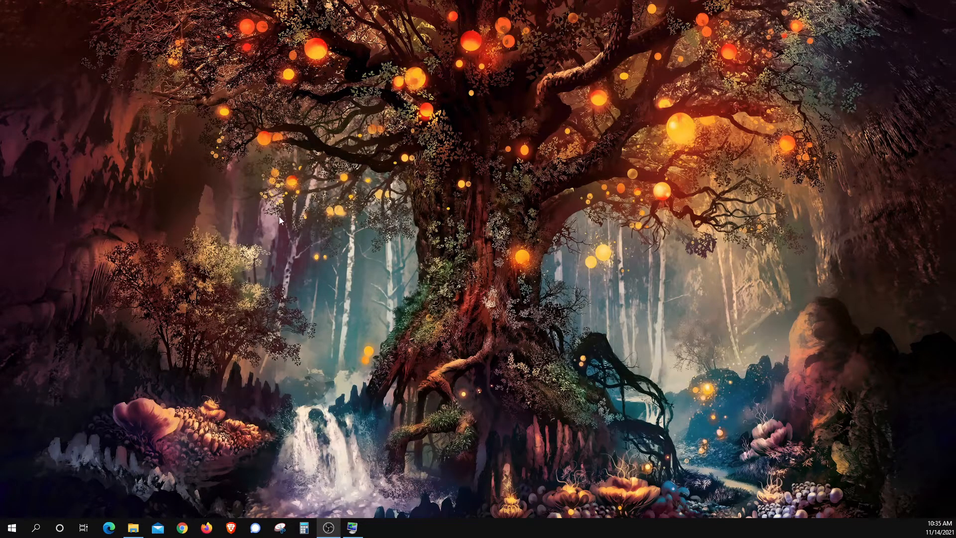
right_click(12, 529)
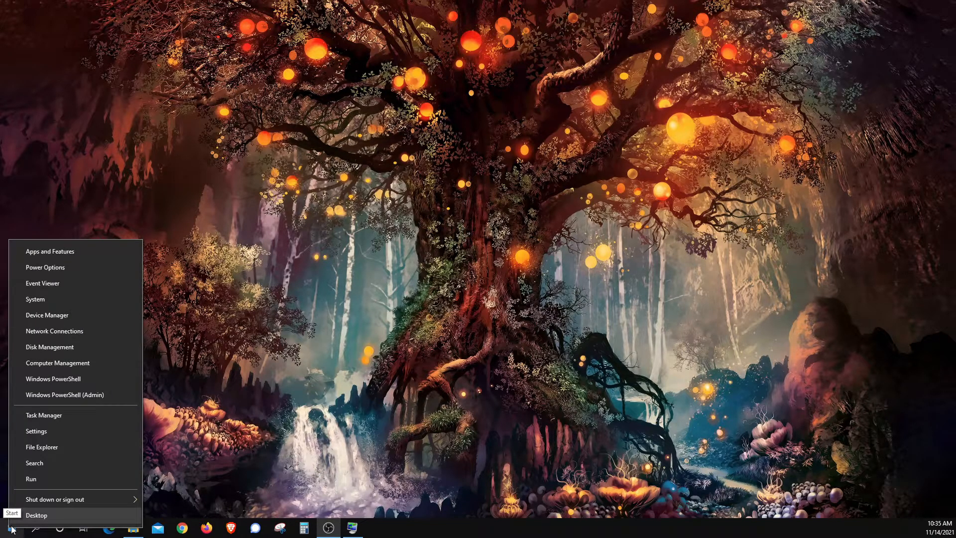
click(49, 346)
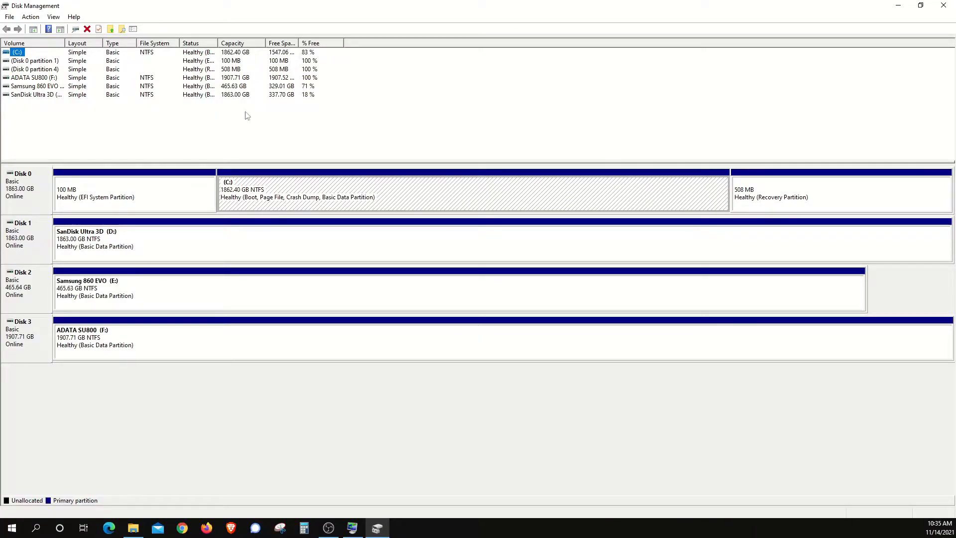
click(158, 344)
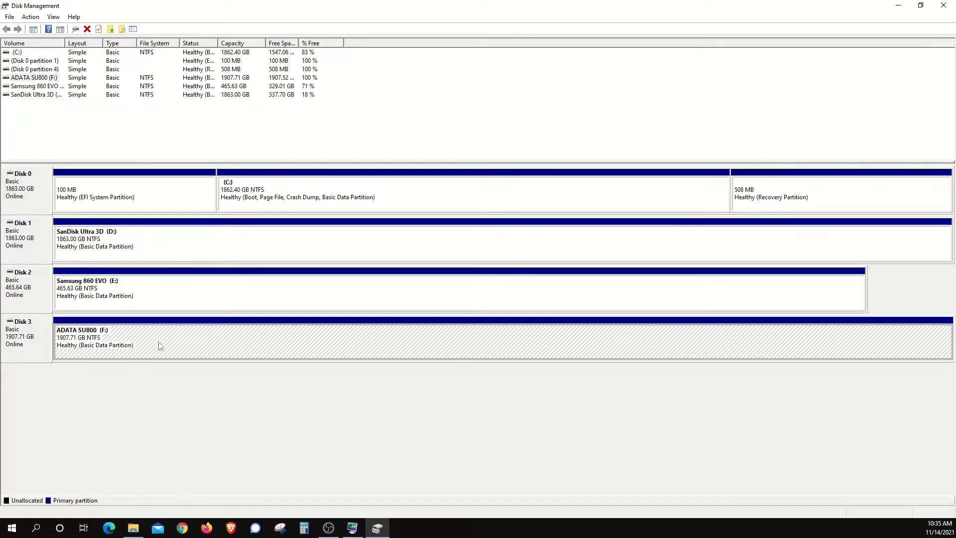
right_click(160, 345)
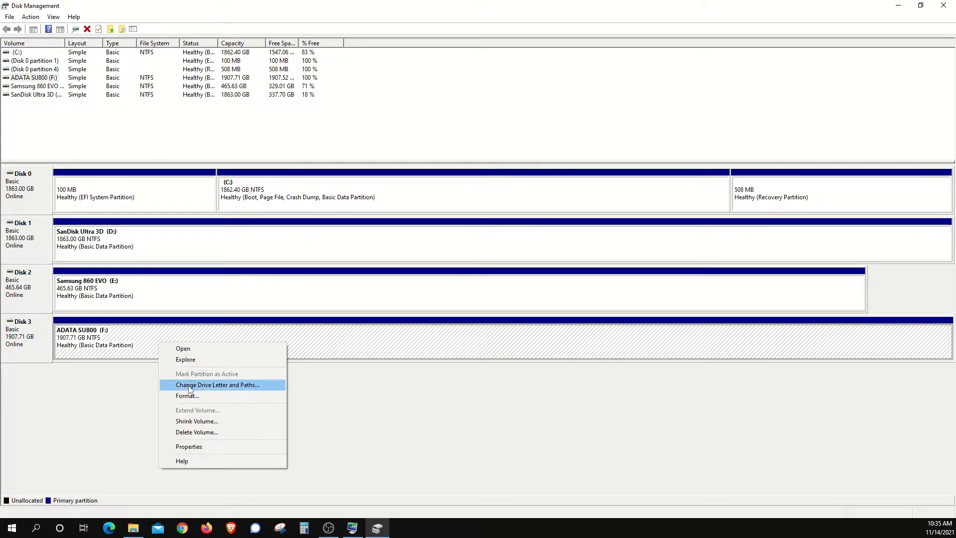
Step: In Change Drive Letter and Paths, pick R as the new letter for the ADATA SU800 drive
click(232, 388)
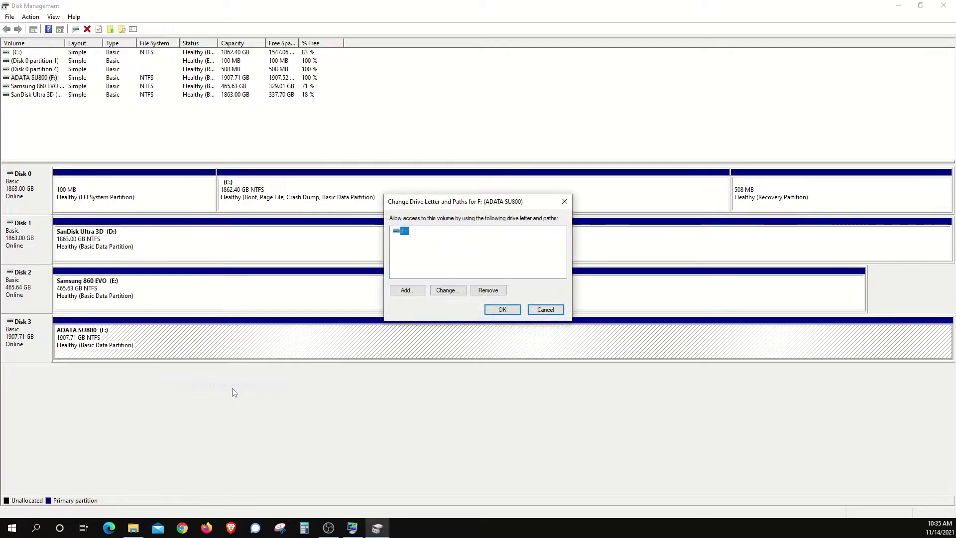
click(445, 289)
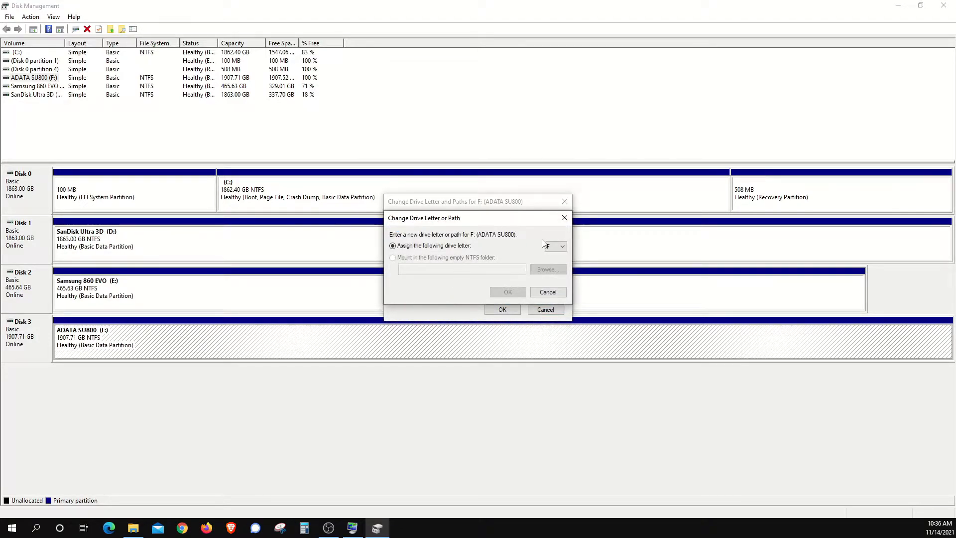
click(556, 246)
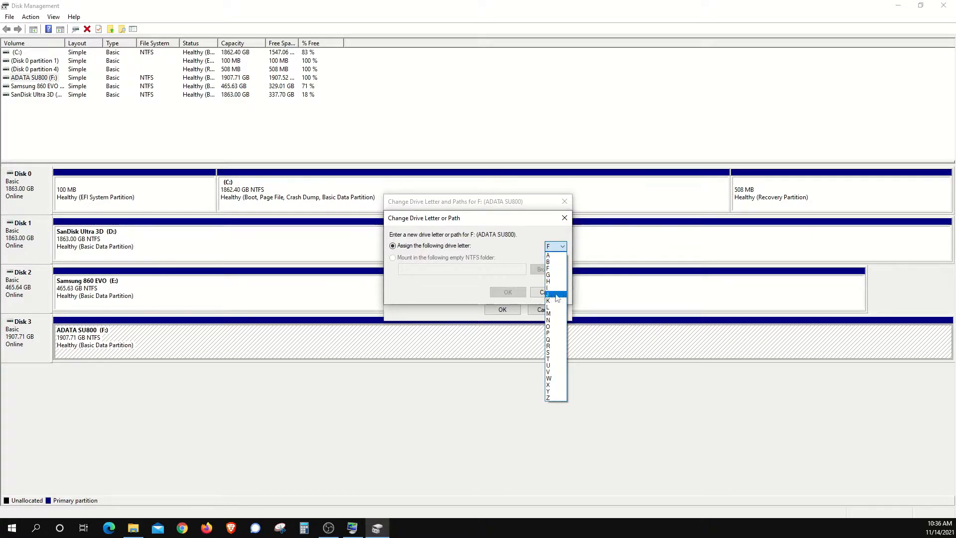
click(550, 346)
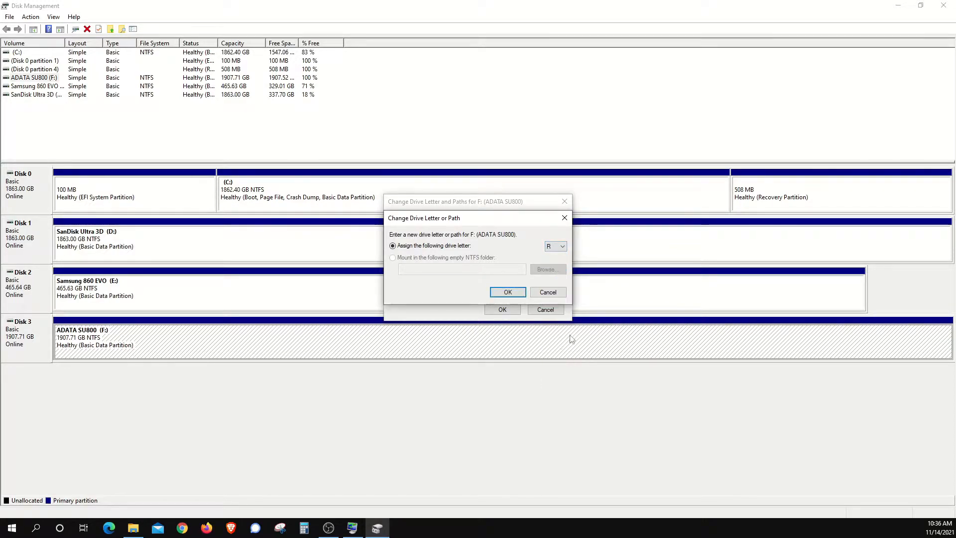
Step: Confirm R and accept the warning so the ADATA SU800 drive becomes R:
click(507, 292)
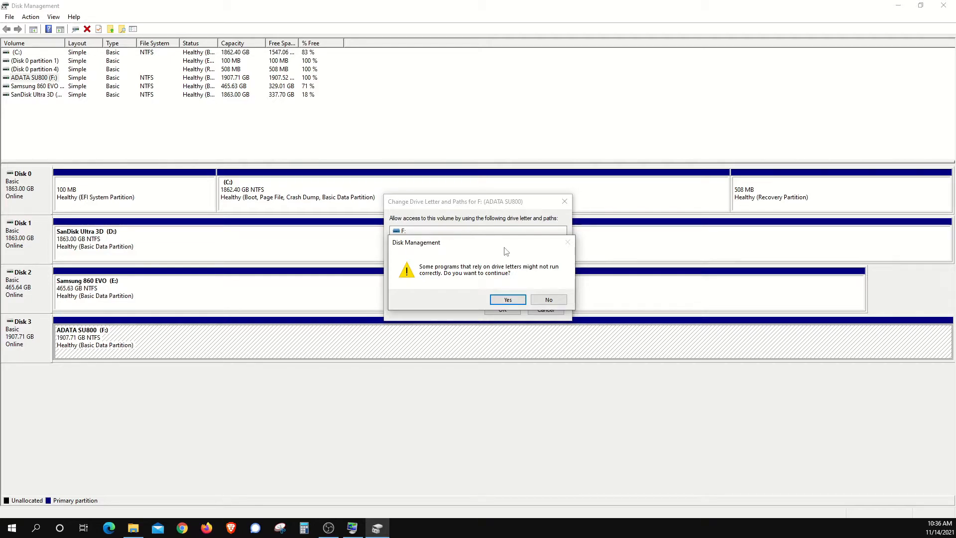
click(507, 299)
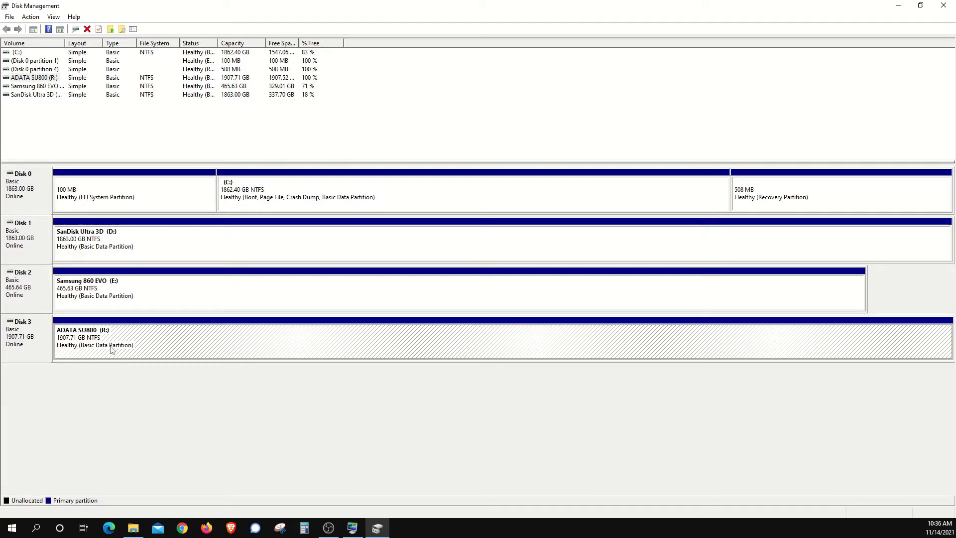
Step: Show This PC in File Explorer listing the ADATA SU800 drive as R:
key(super+e)
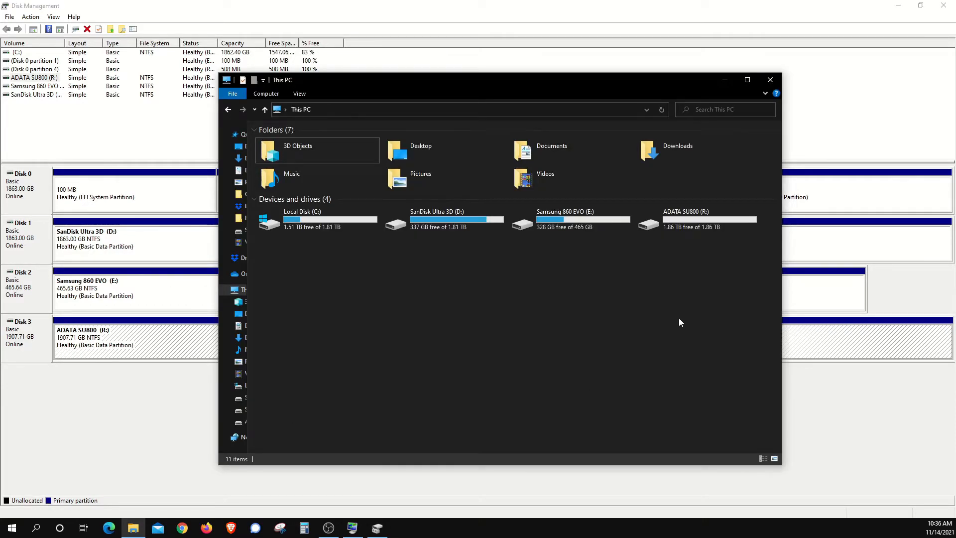